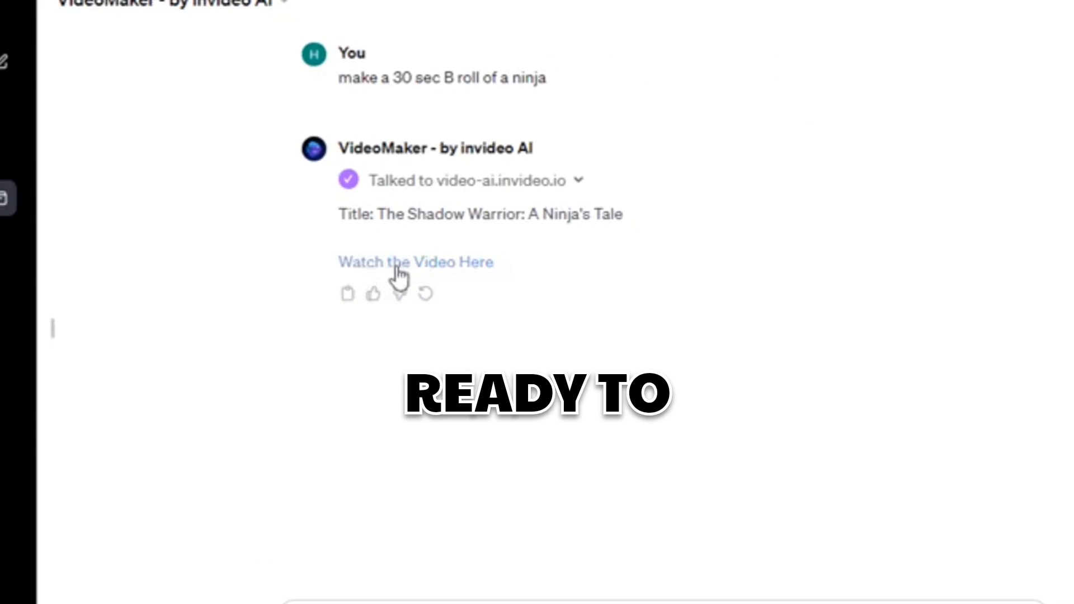
Open the 'Watch the Video Here' ninja video link from the VideoMaker reply in a new tab
click(456, 263)
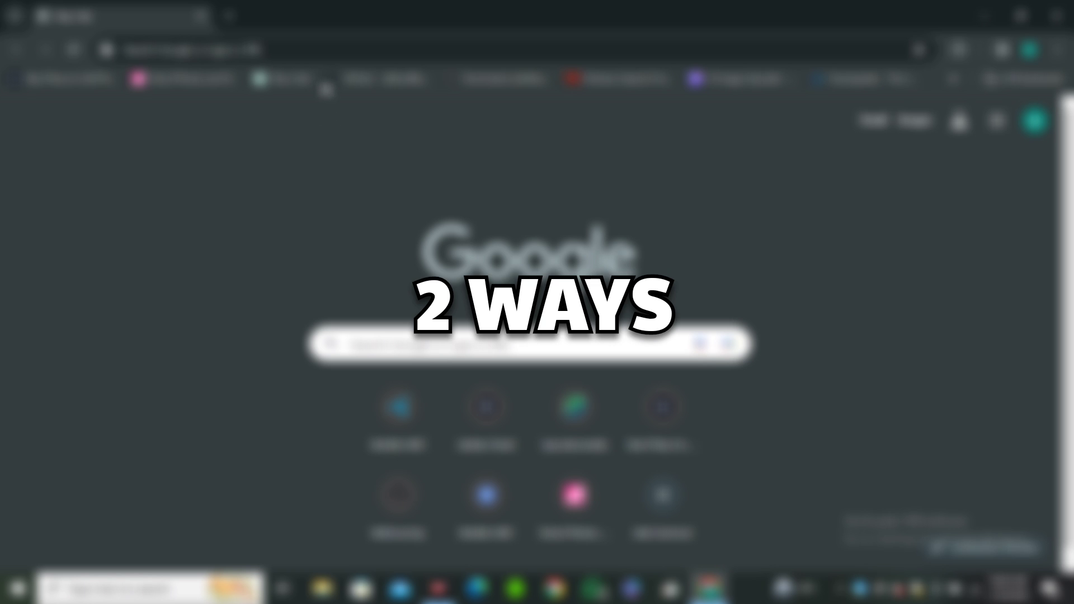
Go to invideo.io/videoai to load the VideoMaker by invideo AI GPT page
click(311, 50)
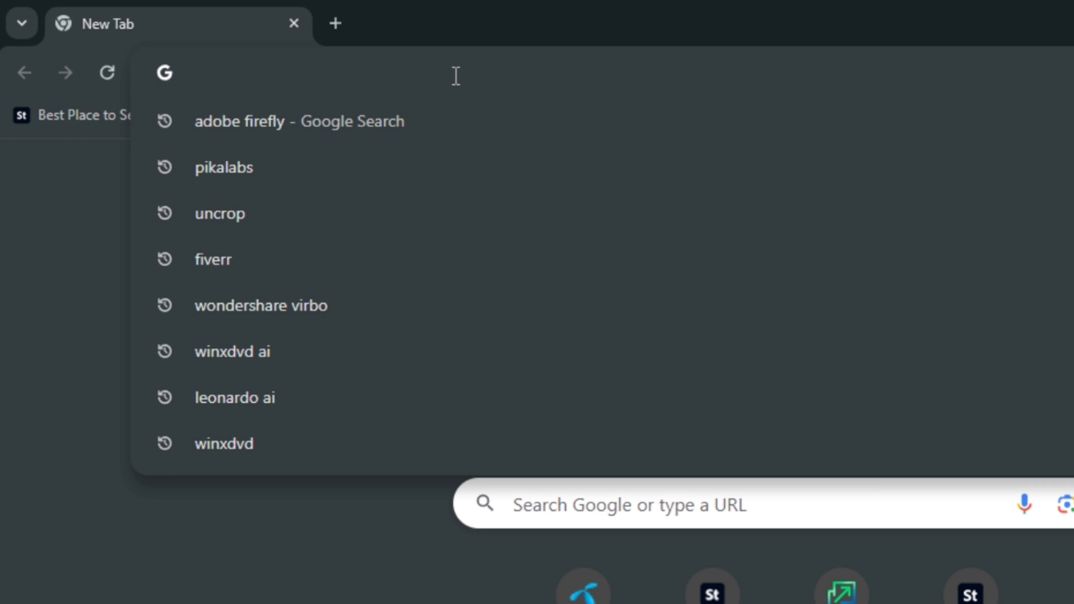
text(invide)
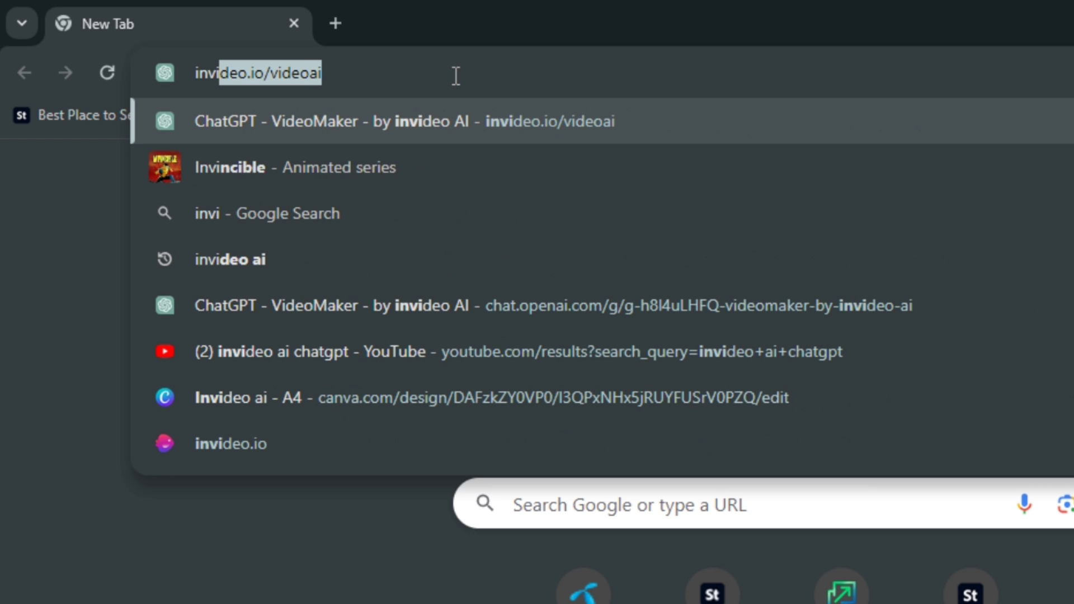
text(o.io/)
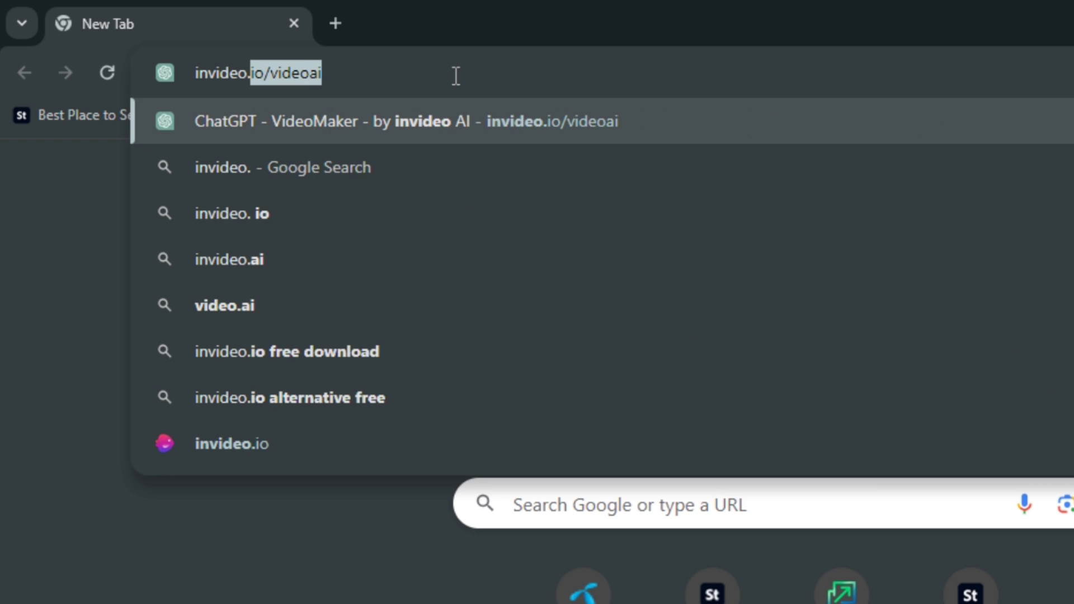
text(vide)
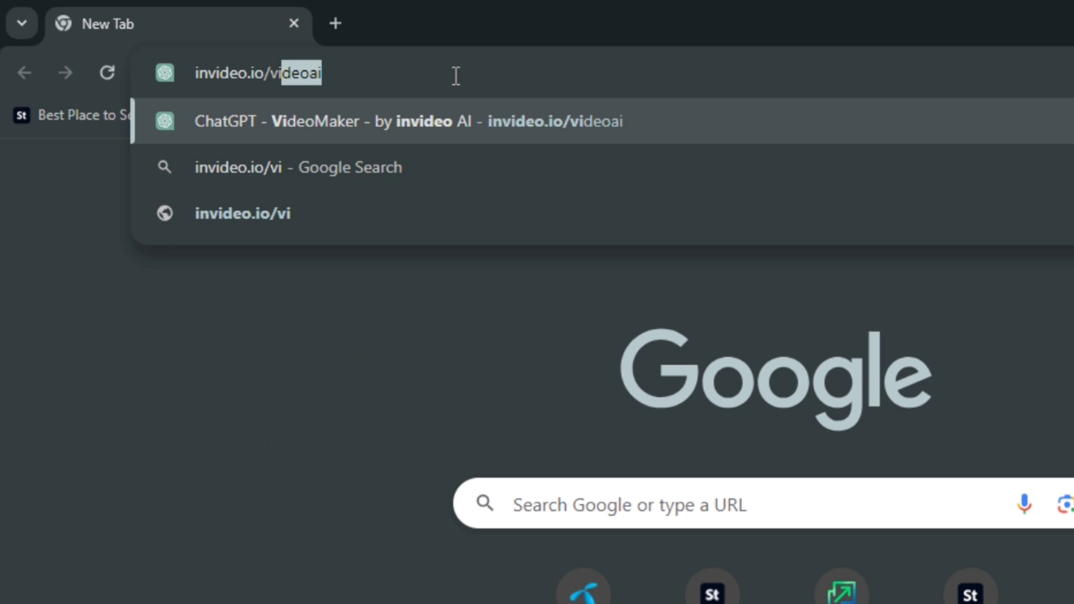
key(Return)
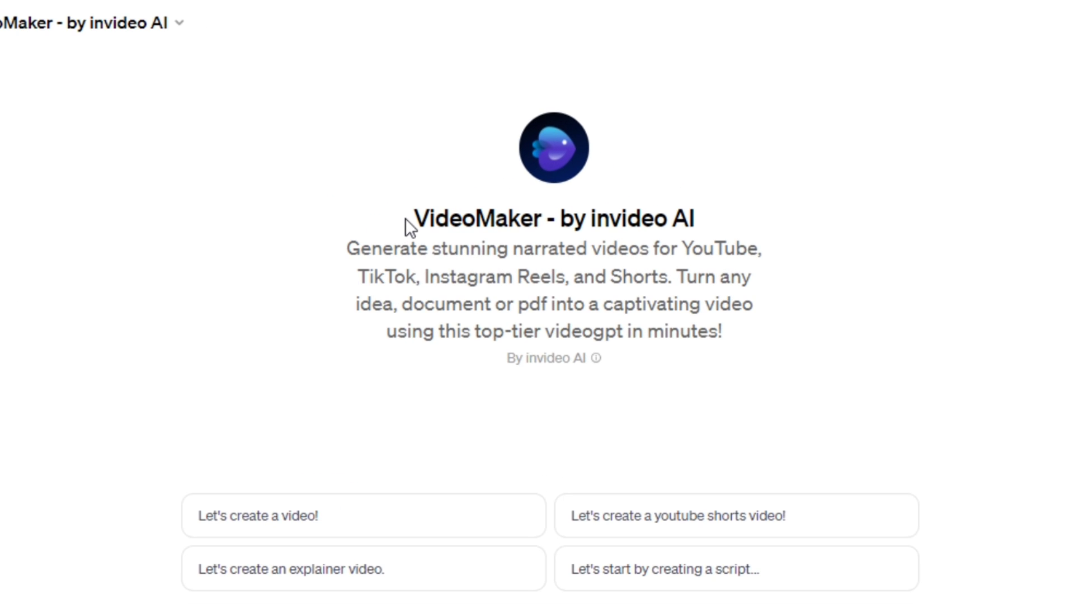
Highlight the VideoMaker GPT's name and description, then browse the Explore GPTs page
drag(520, 233, 759, 231)
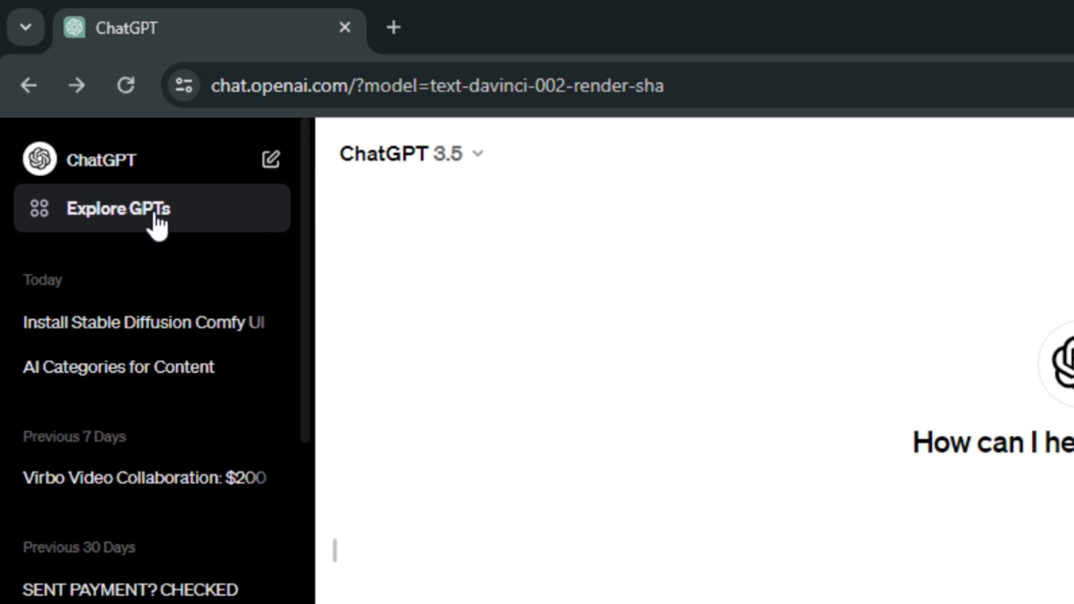
click(155, 216)
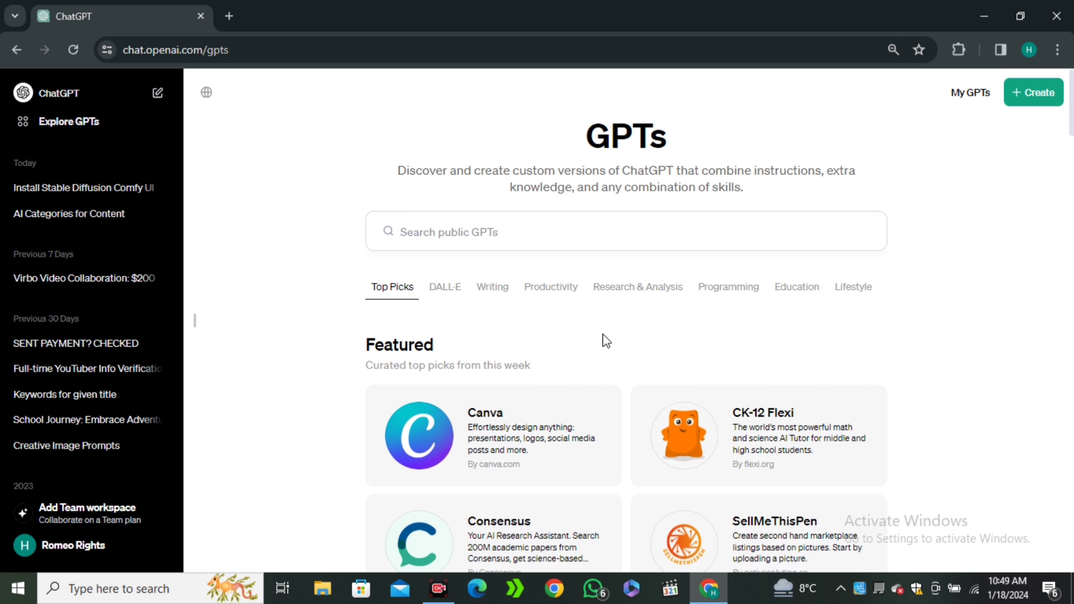
scroll(605, 341, down, 8)
scroll(610, 358, down, 10)
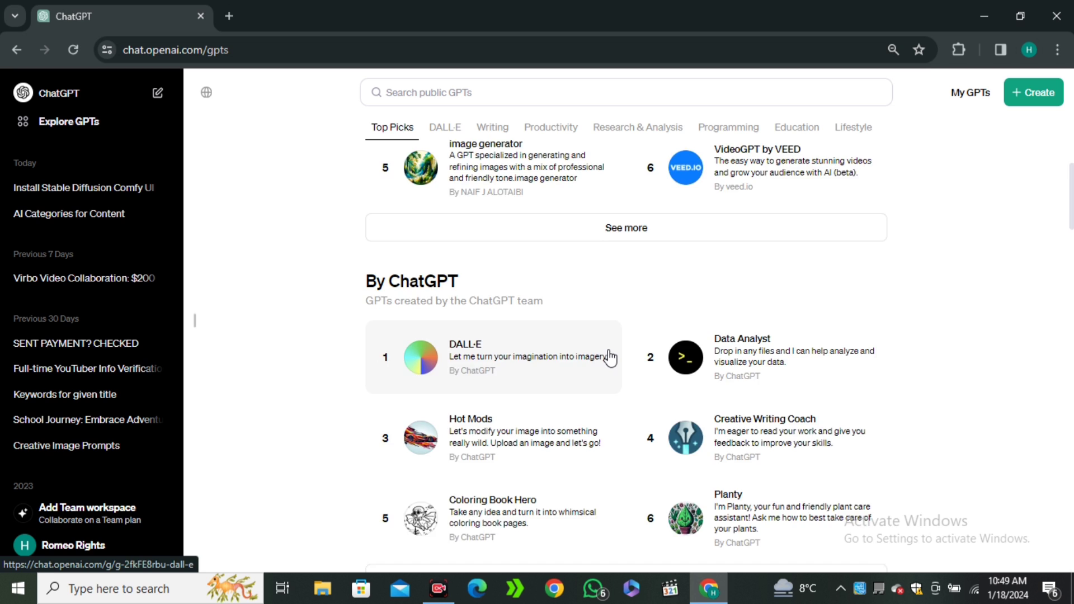
scroll(951, 338, down, 5)
scroll(946, 347, up, 20)
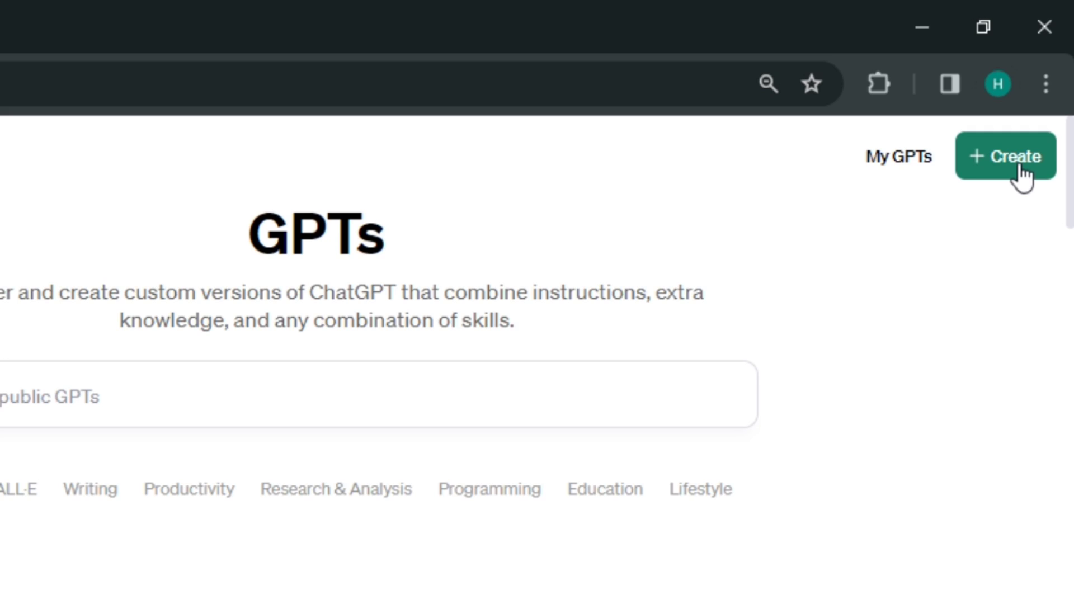
Search public GPTs for 'videomaker' and open VideoMaker - by invideo AI
click(1020, 168)
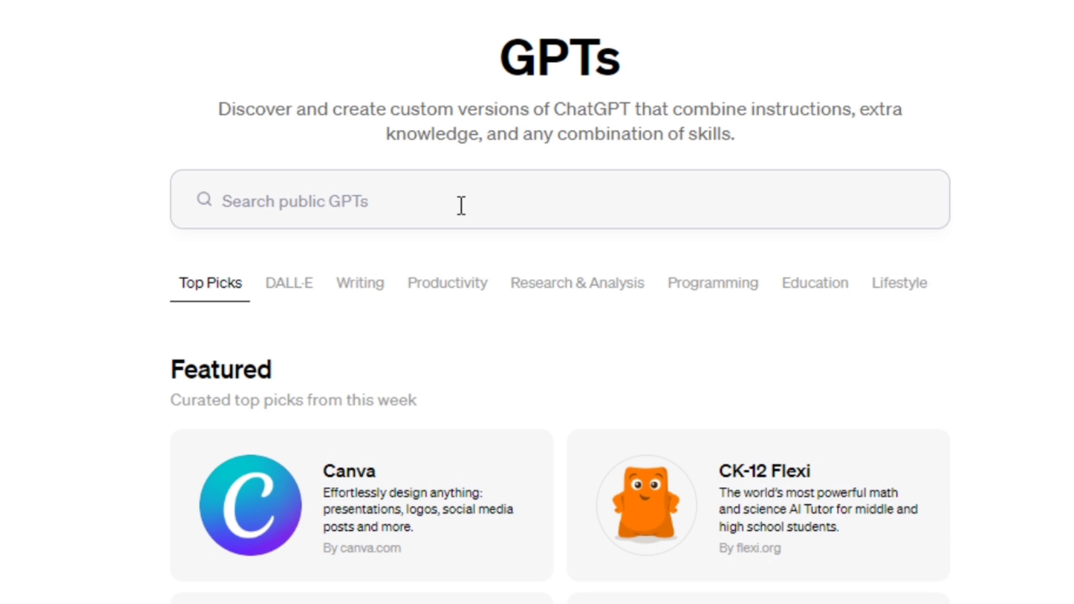
click(461, 206)
text(videomaker)
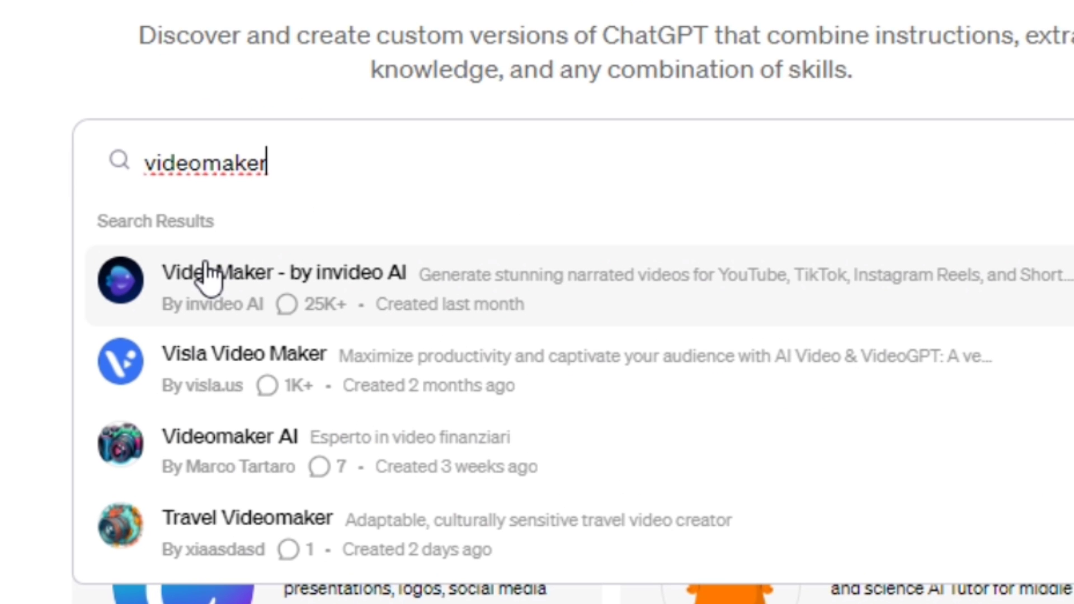
click(473, 302)
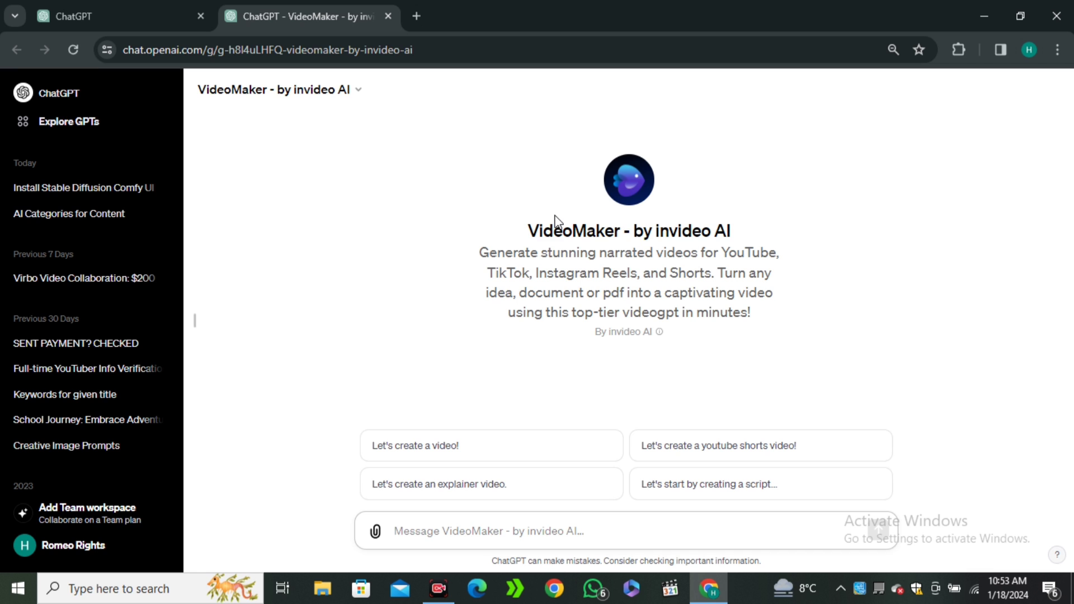
Write the prompt for a funny 60-second cat-facts video with upbeat music and American-accent female voiceover, fixing 'accent'
click(564, 539)
text(create)
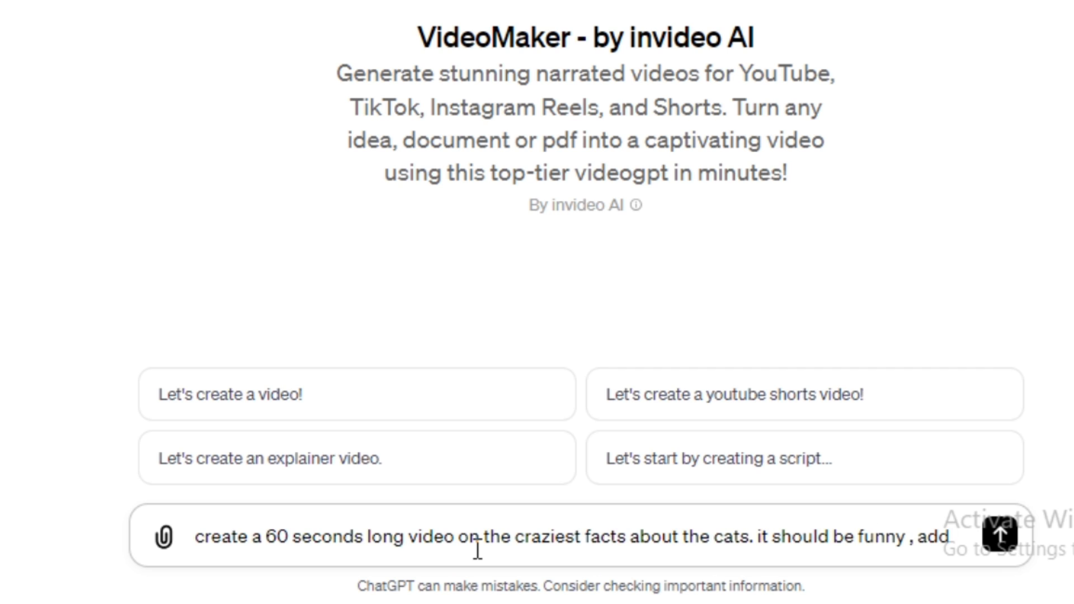
text(upbeat bg music , use a female voiceover in)
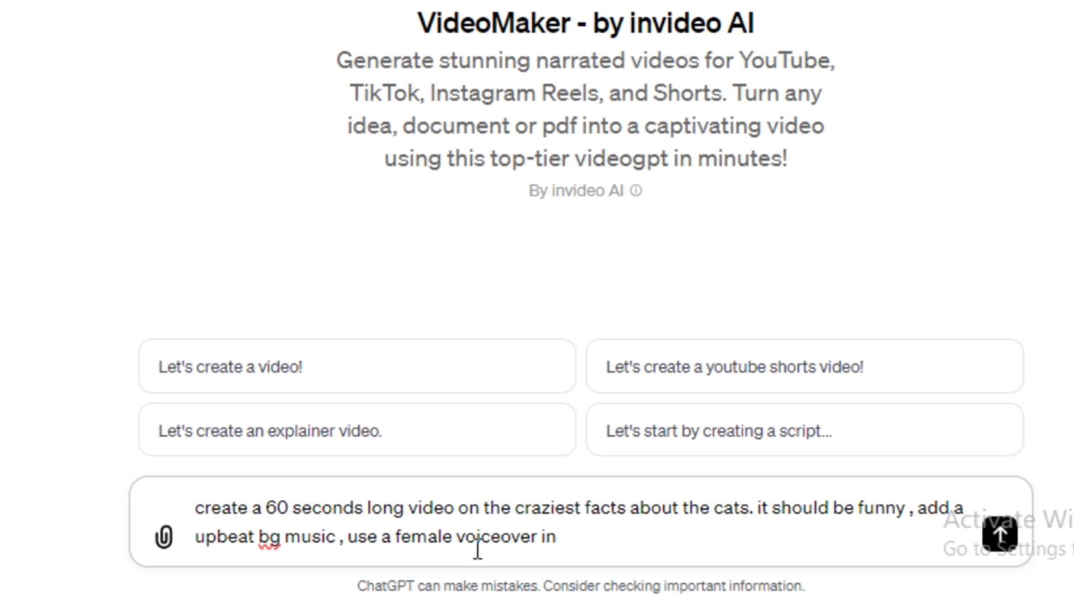
key(BackSpace)
key(BackSpace)
key(BackSpace)
text(nt)
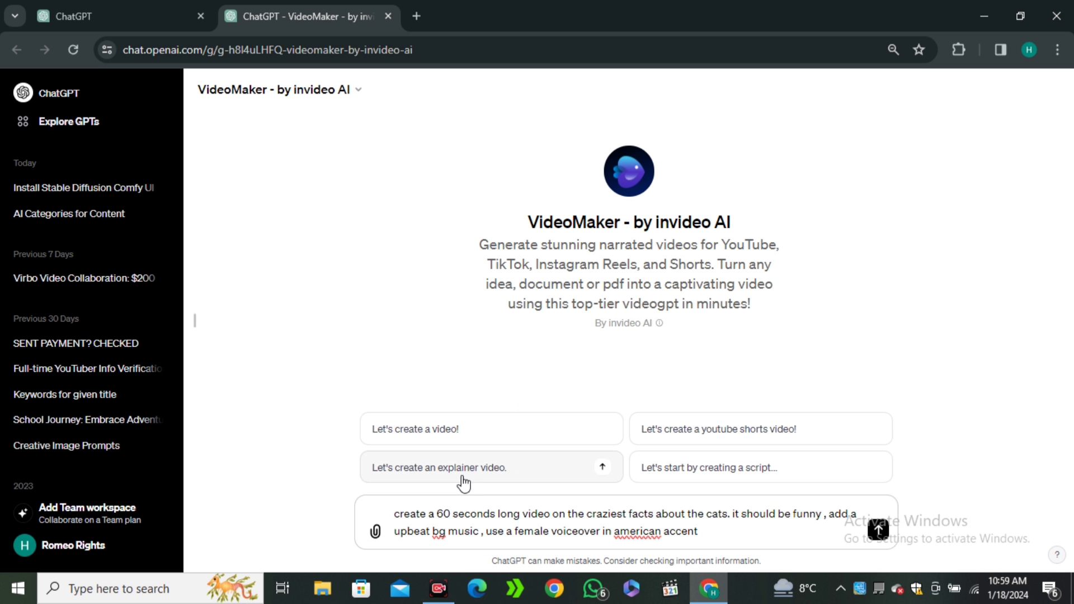
Highlight the 60-second, funny, upbeat music and American accent requests, then send the prompt
double_click(439, 515)
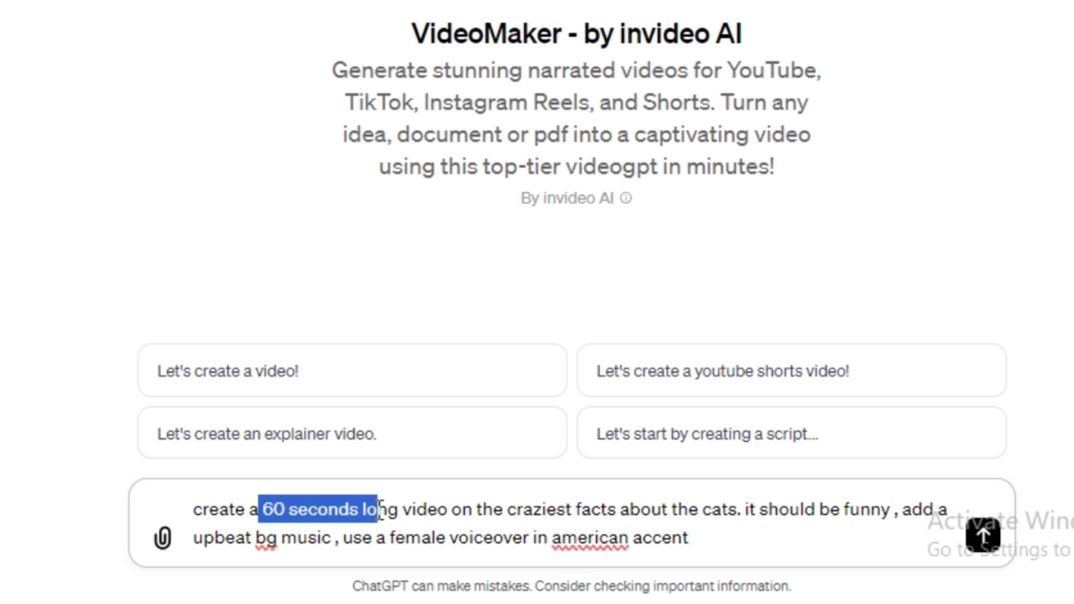
drag(750, 509, 892, 510)
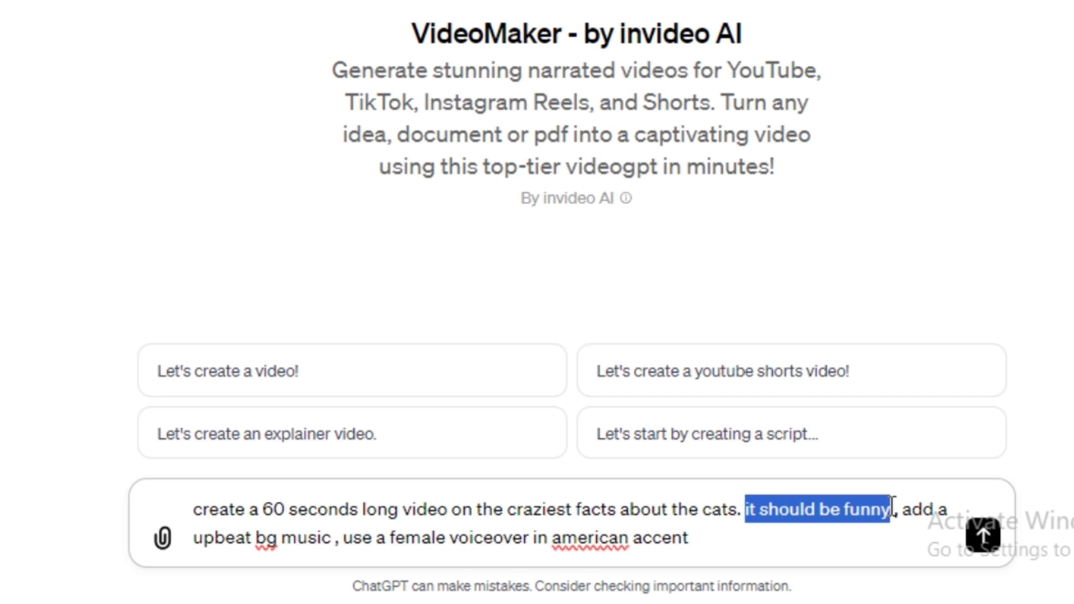
click(515, 557)
drag(197, 539, 271, 541)
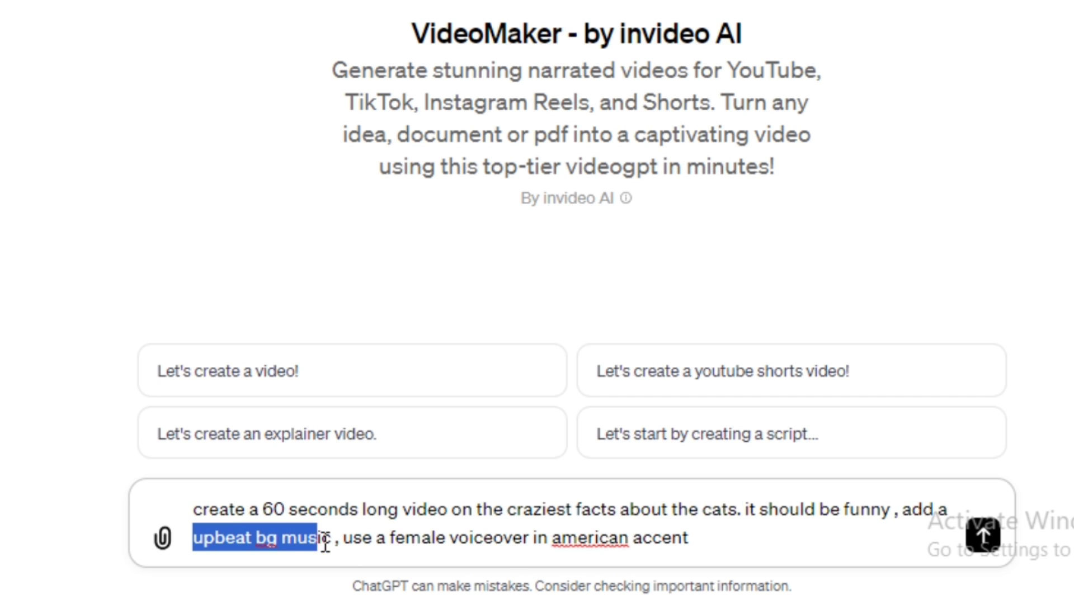
click(535, 543)
drag(555, 532, 703, 534)
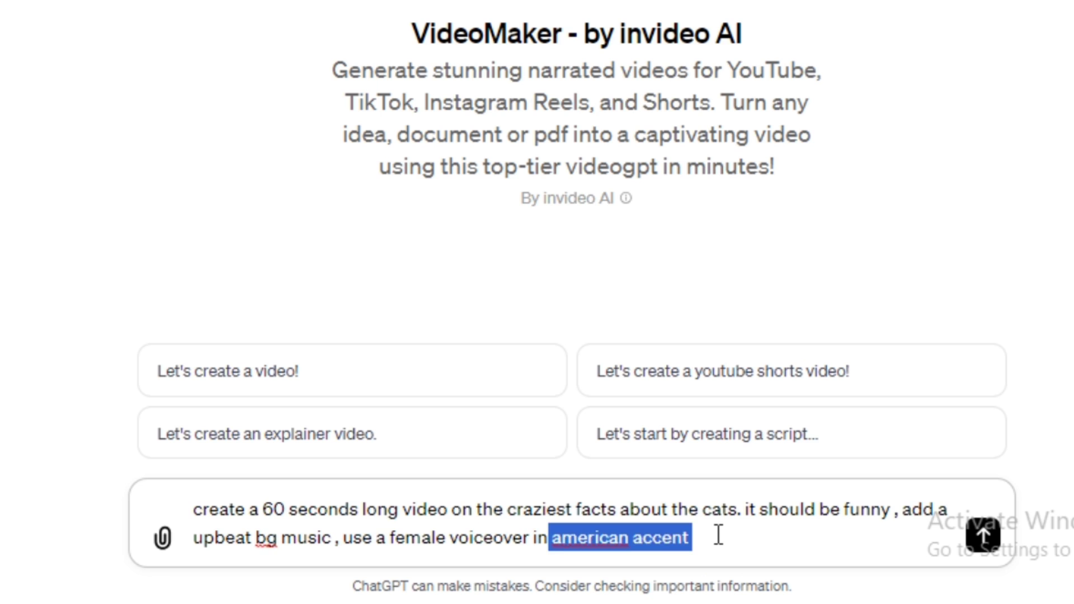
click(718, 534)
key(Return)
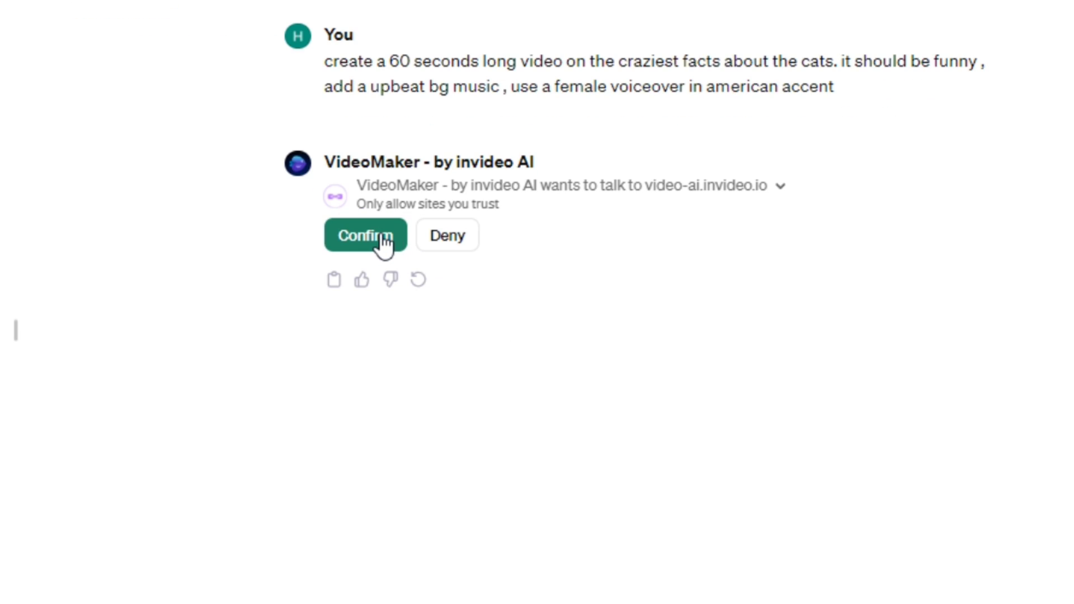
Allow VideoMaker to contact invideo, then sign up to invideo AI with Google
click(432, 263)
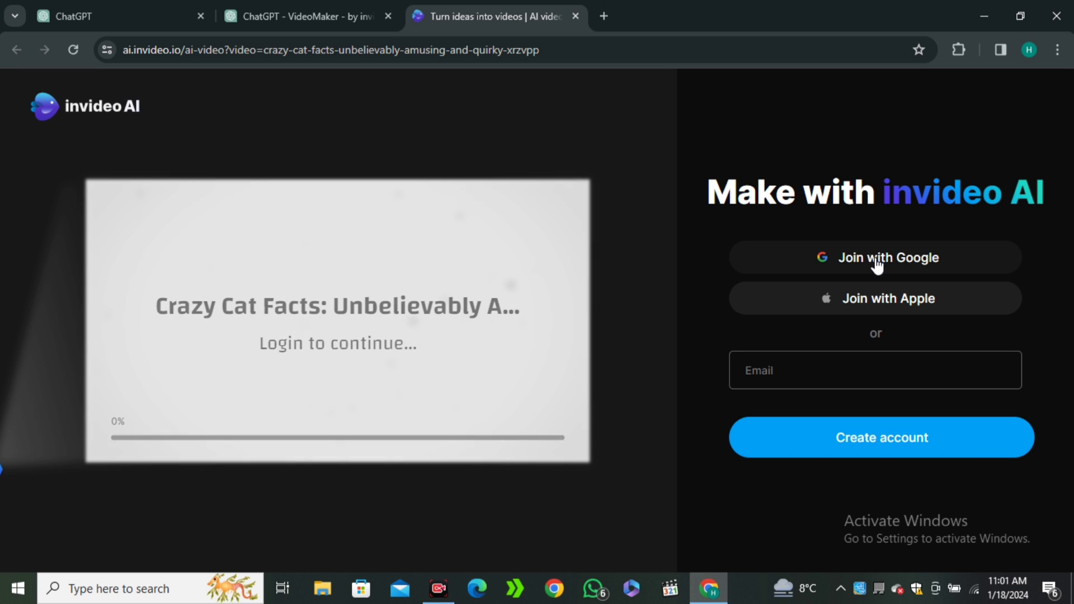
click(876, 257)
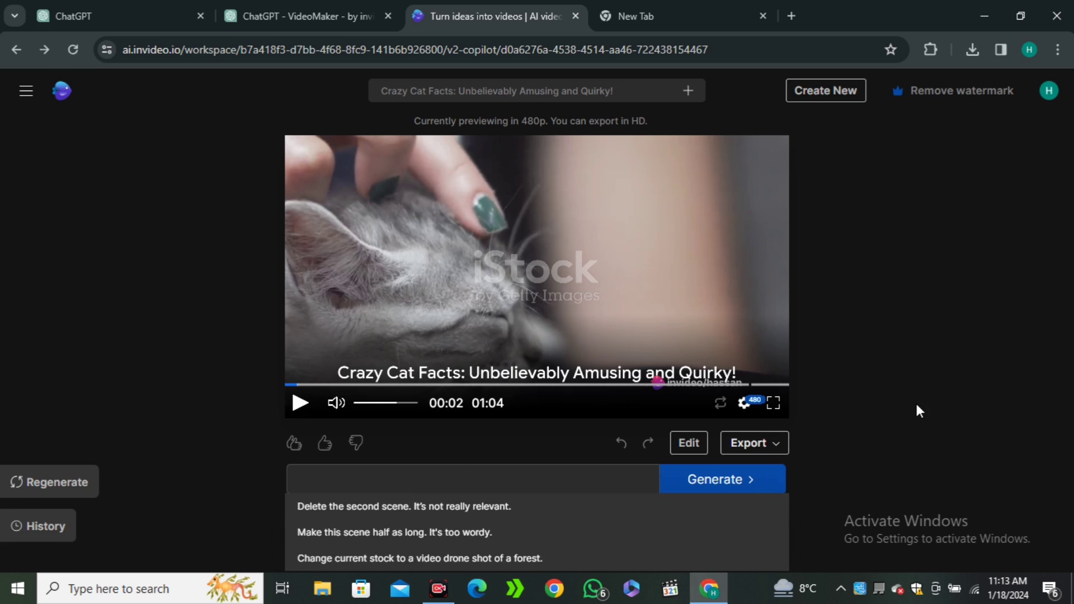
click(851, 436)
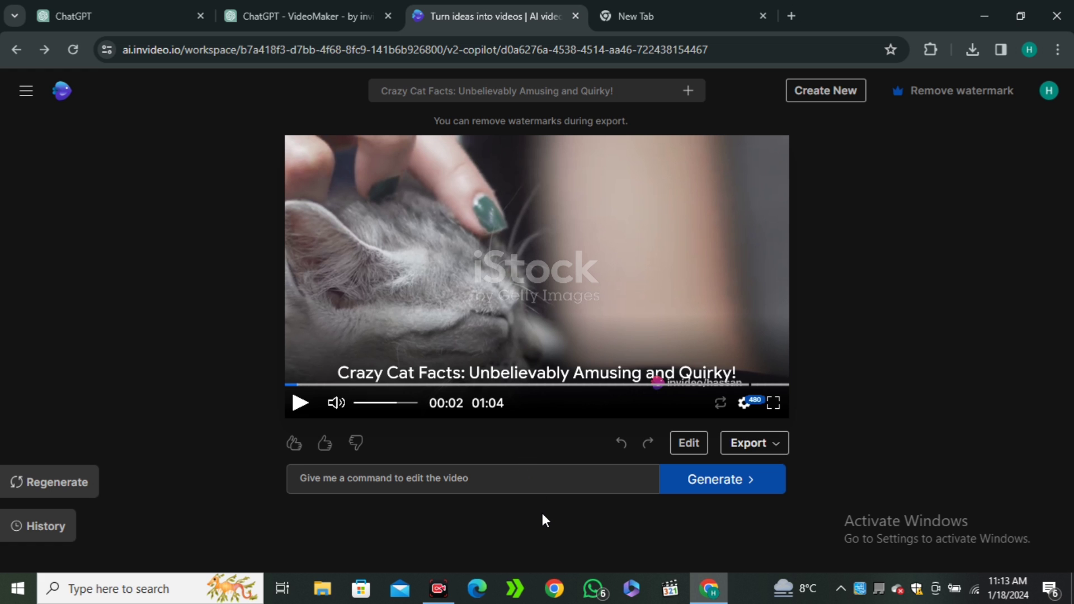
Apply the 'Change the bg music' and 'add subtitles in it' commands, previewing the video after each
click(493, 481)
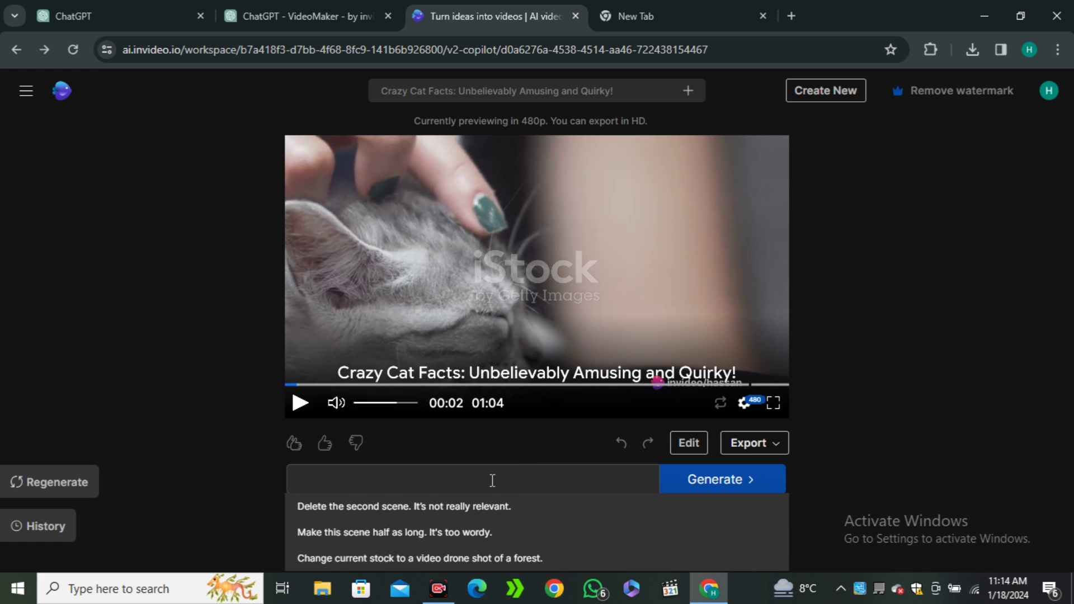
text(c)
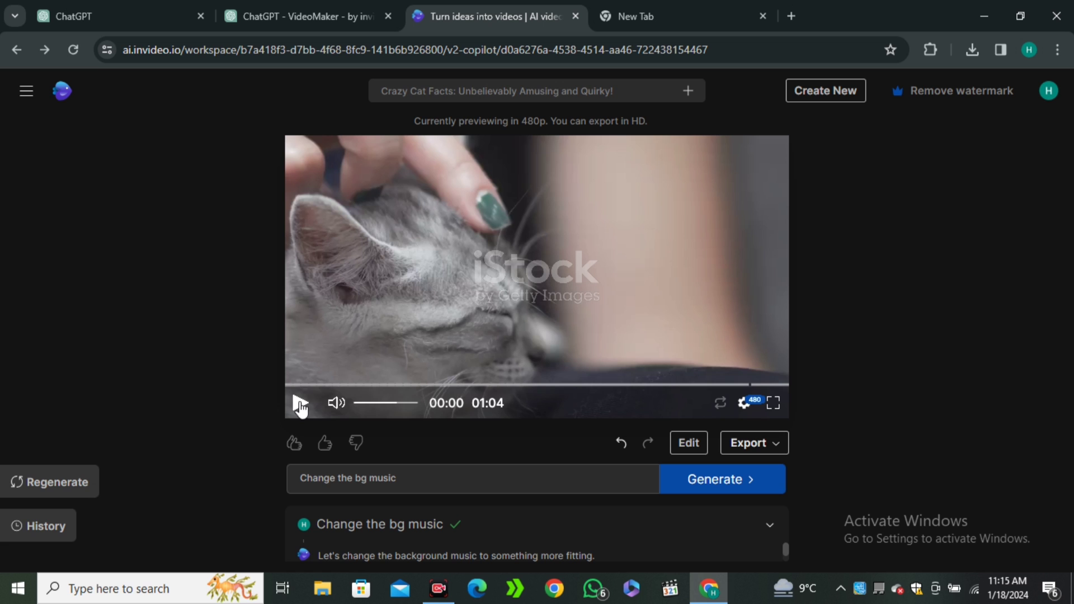
click(301, 404)
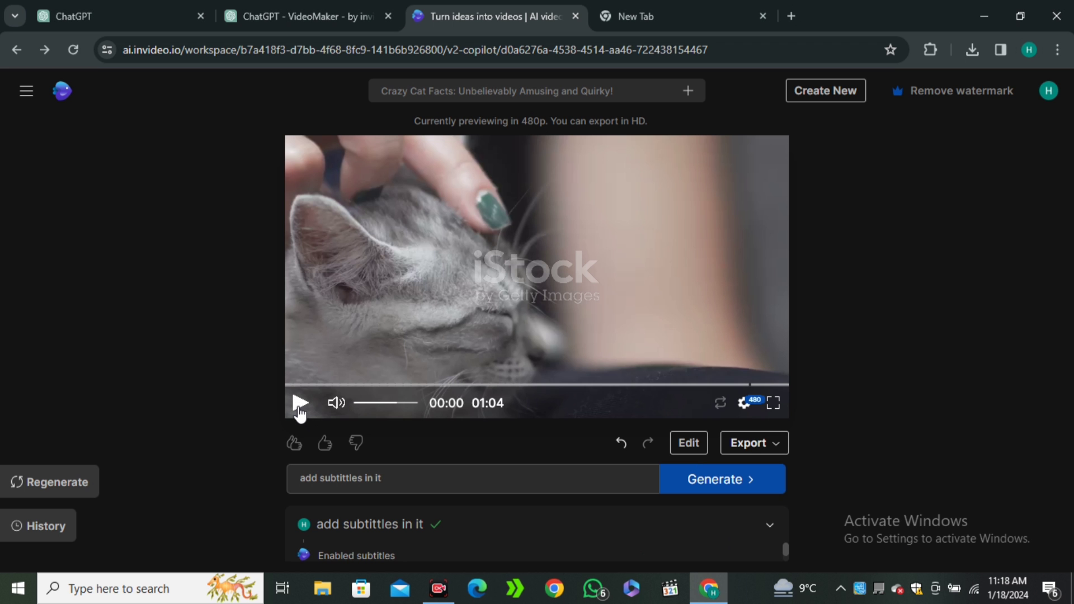
click(300, 404)
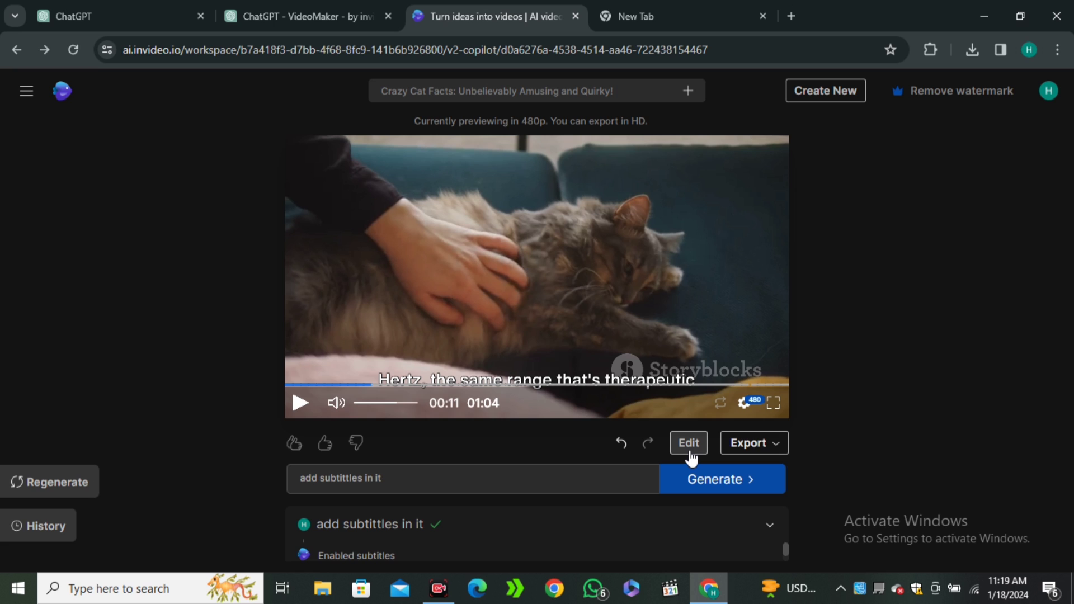
In the Edit script tab, delete the exclamation mark after 'four-leaf clover' in the calico line
click(688, 443)
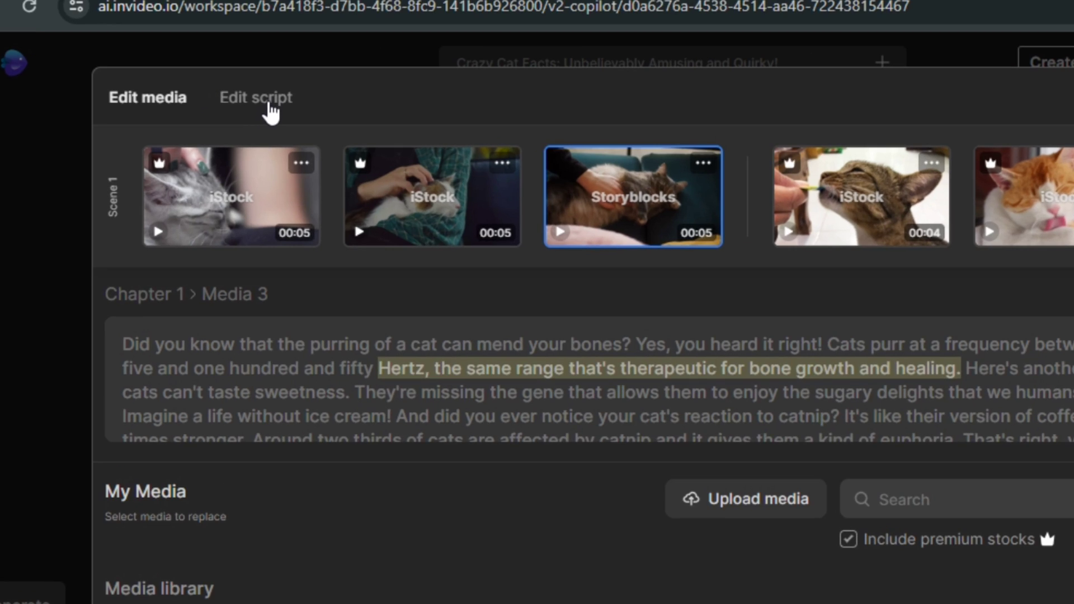
click(237, 116)
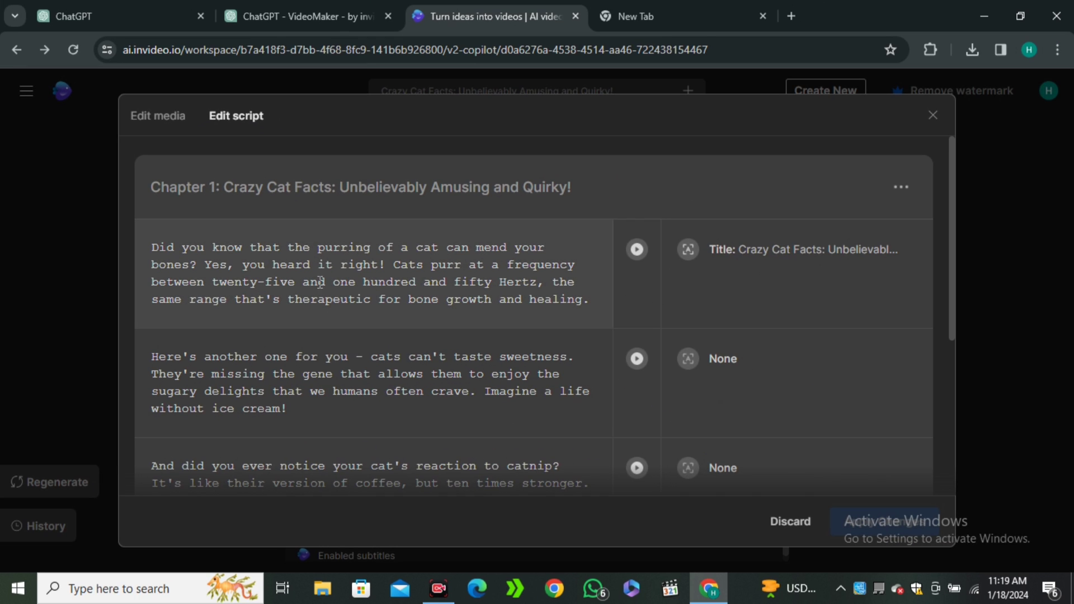
scroll(333, 282, down, 5)
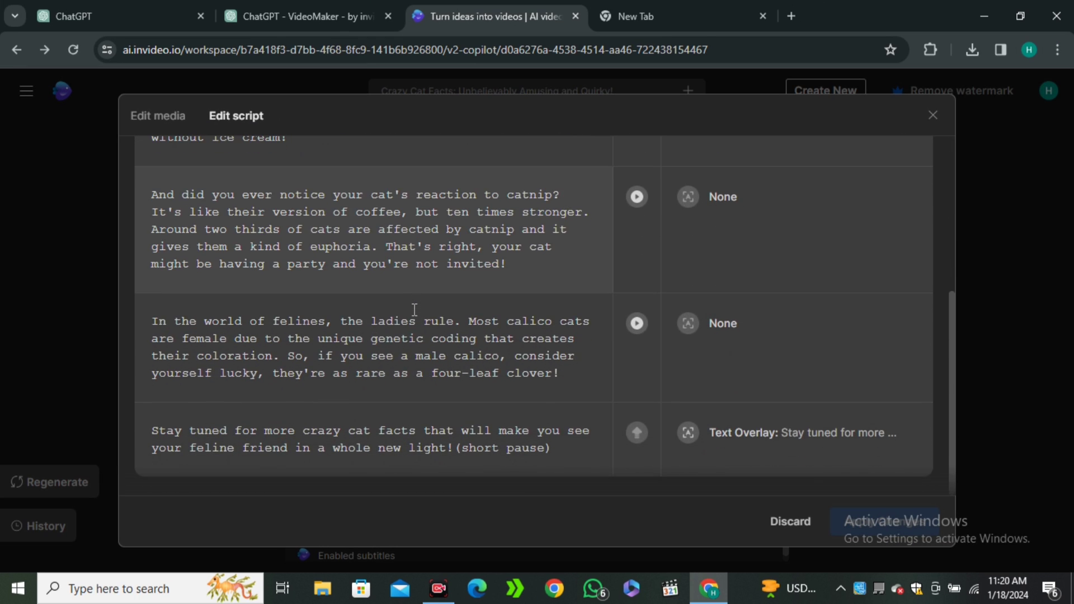
click(570, 379)
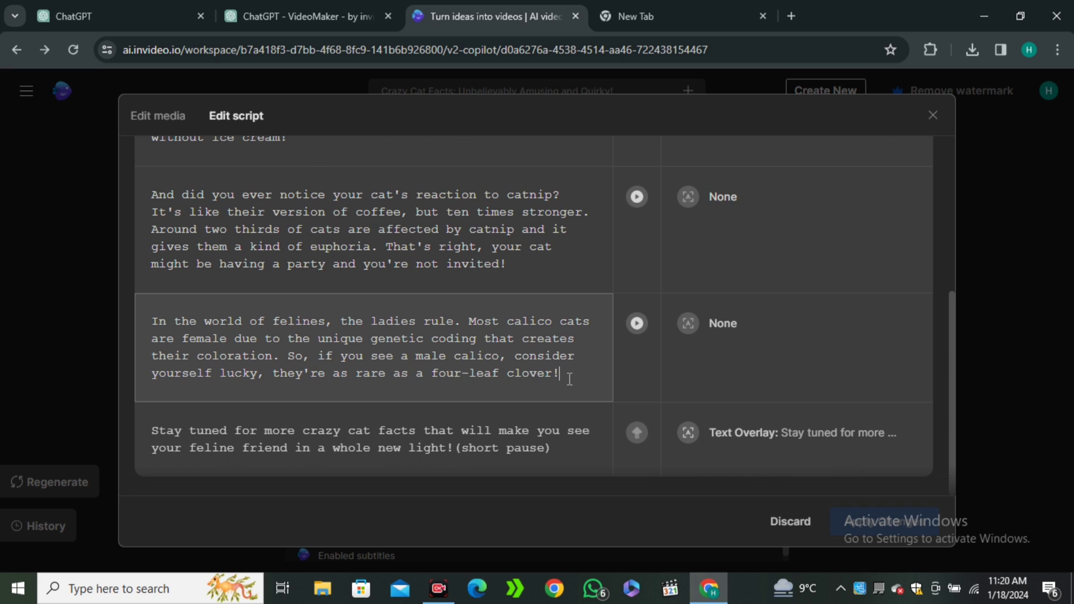
key(BackSpace)
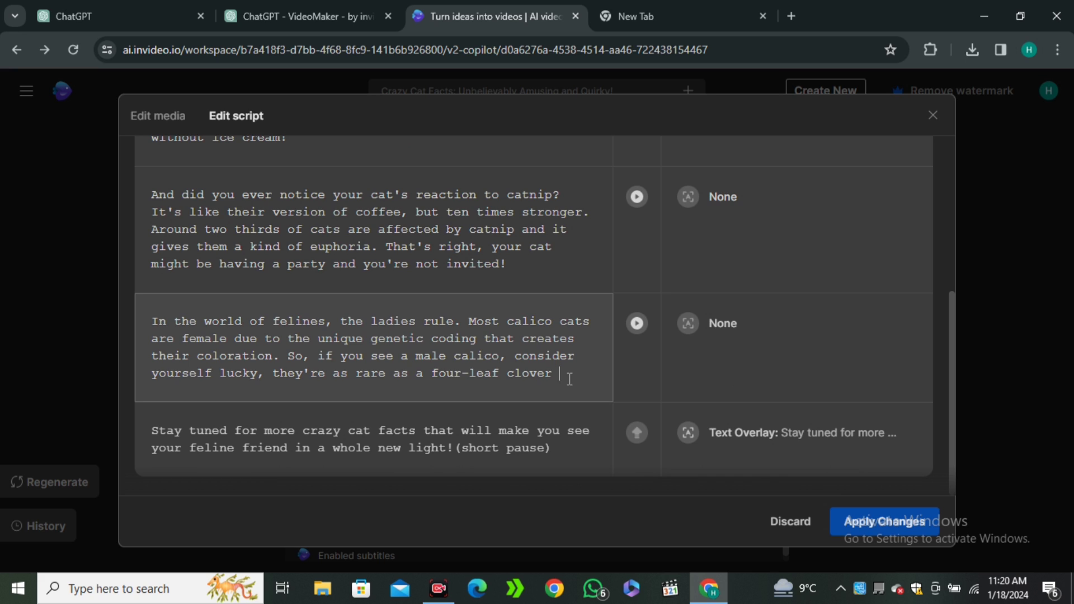
Replace scene 1's third clip with a 'a child cuddling cat' stock shot and apply the changes
click(161, 118)
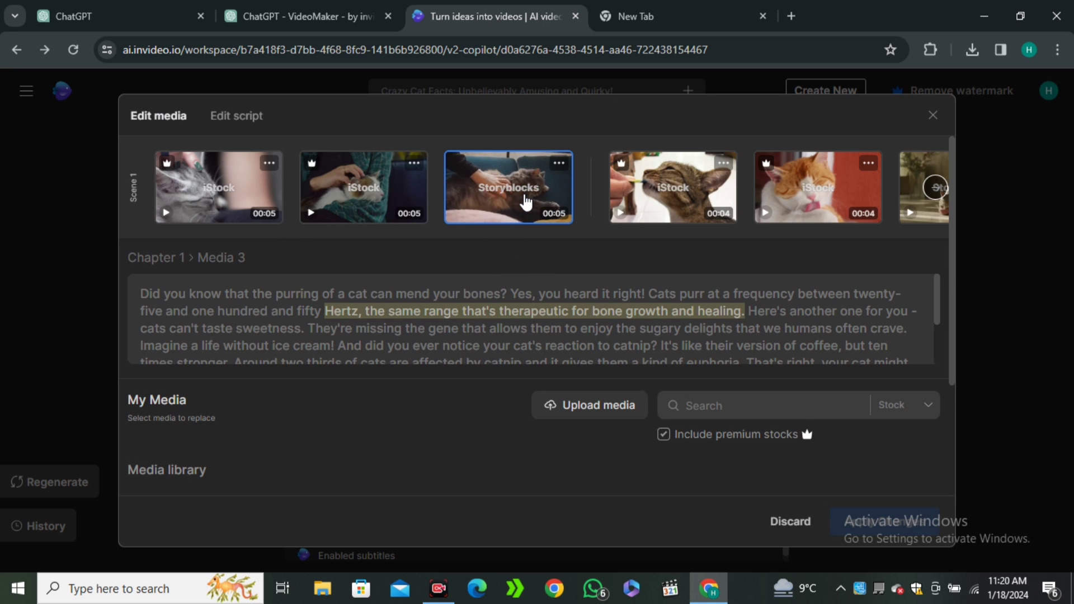
click(746, 407)
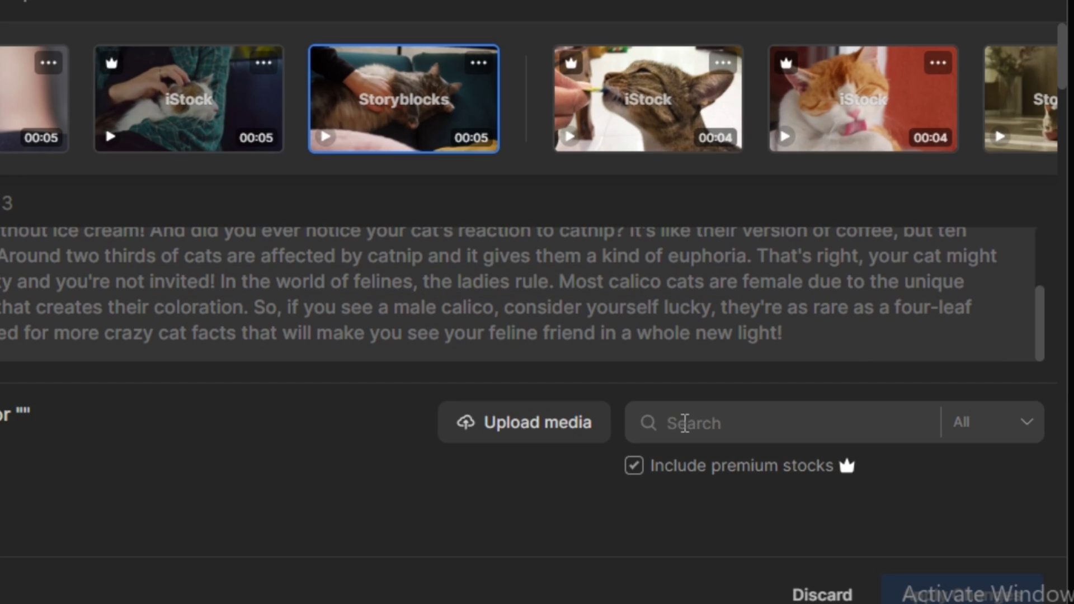
text(a child cuddling cat)
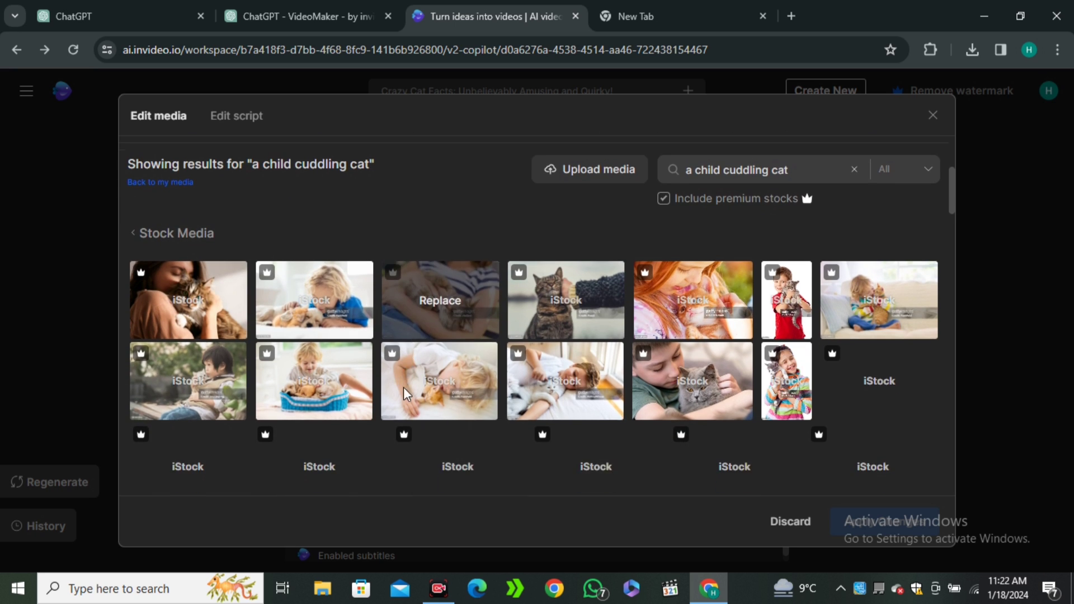
scroll(517, 358, down, 1)
click(542, 395)
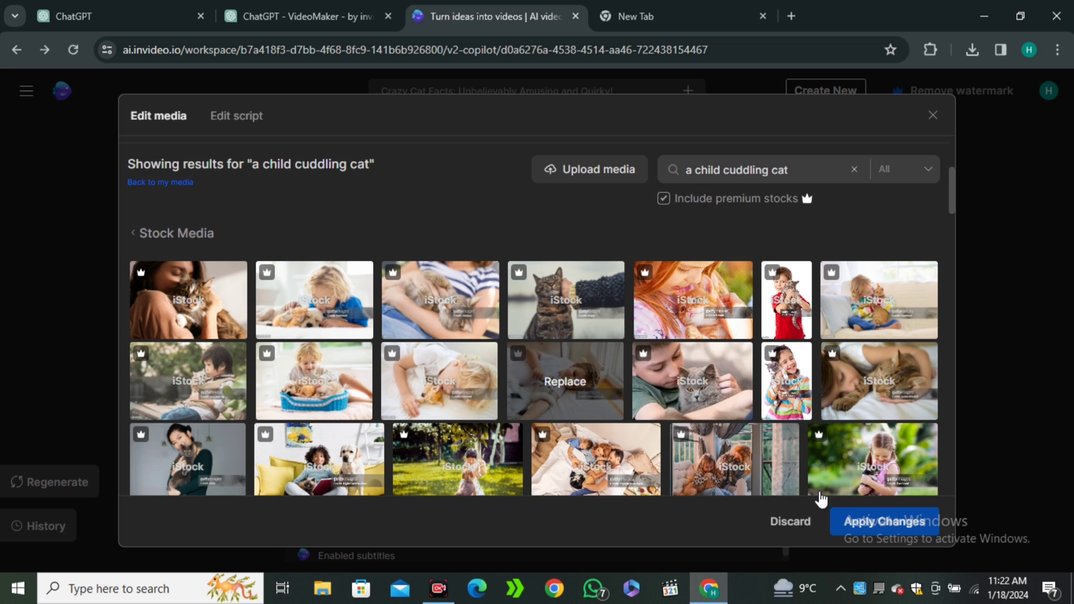
click(886, 534)
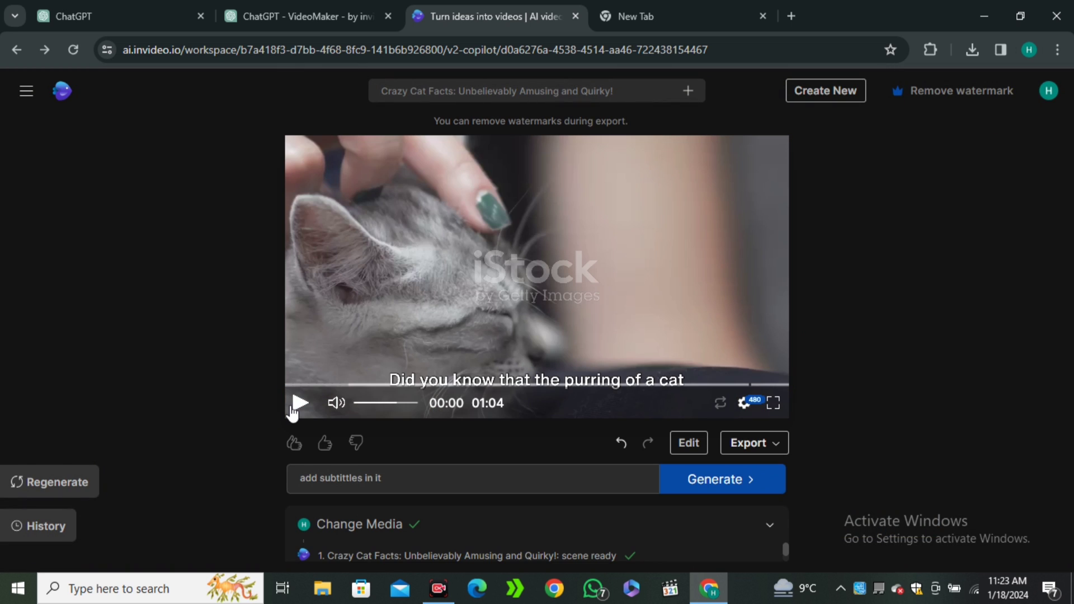
click(293, 408)
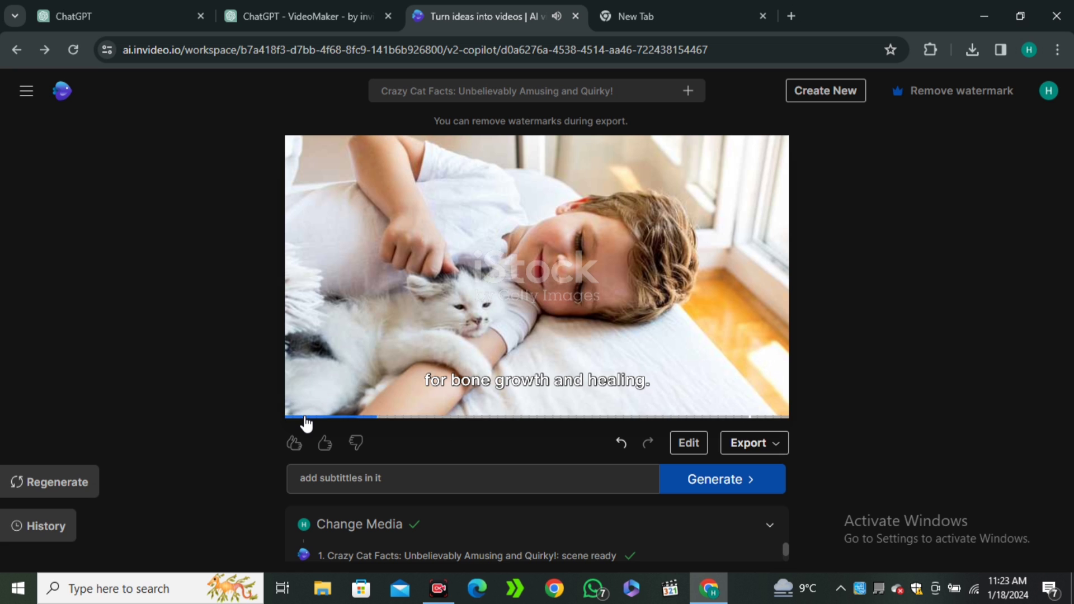
mouse_move(305, 422)
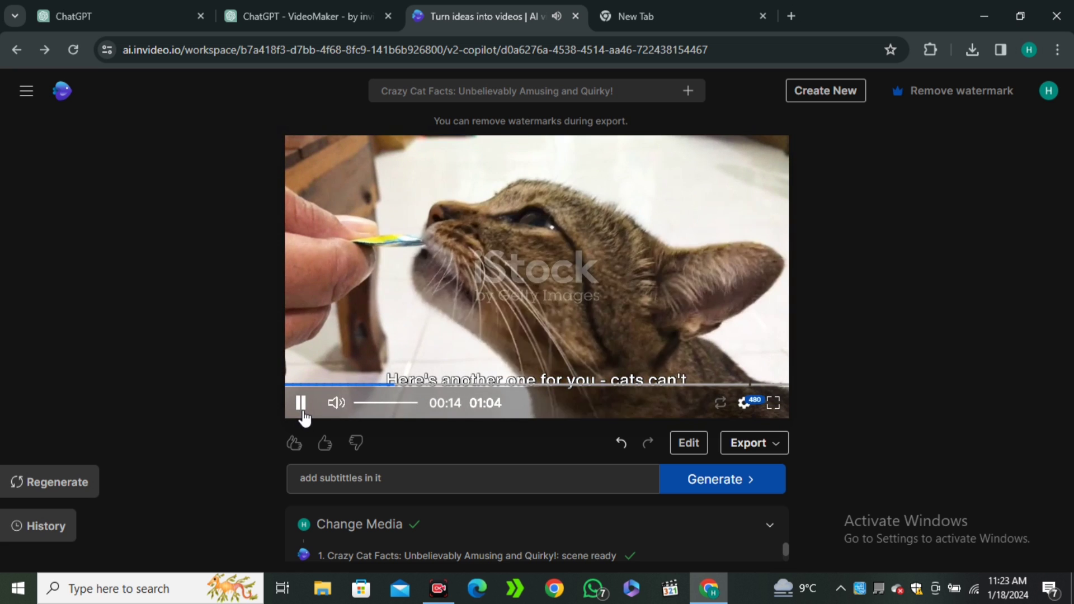
click(303, 411)
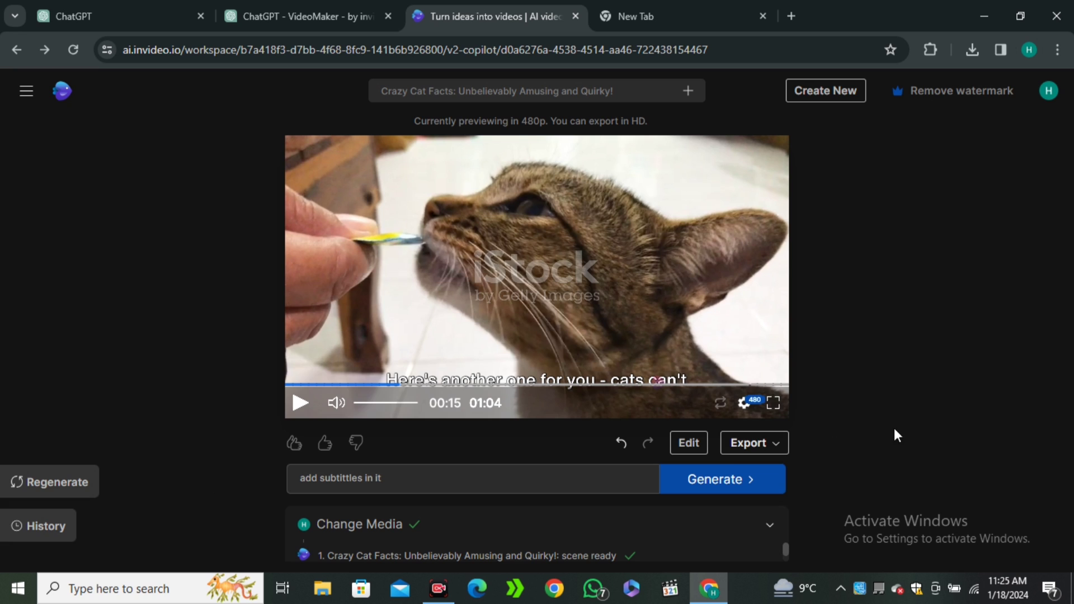
Choose Export video from the Export dropdown to reach the Free, Plus and Max plan options
click(729, 445)
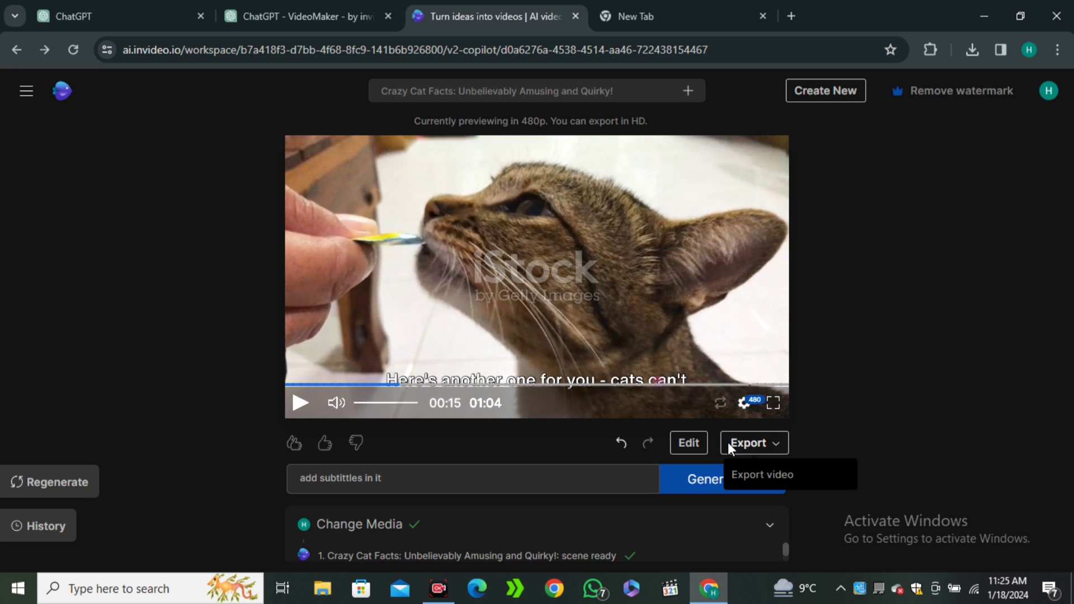
click(771, 479)
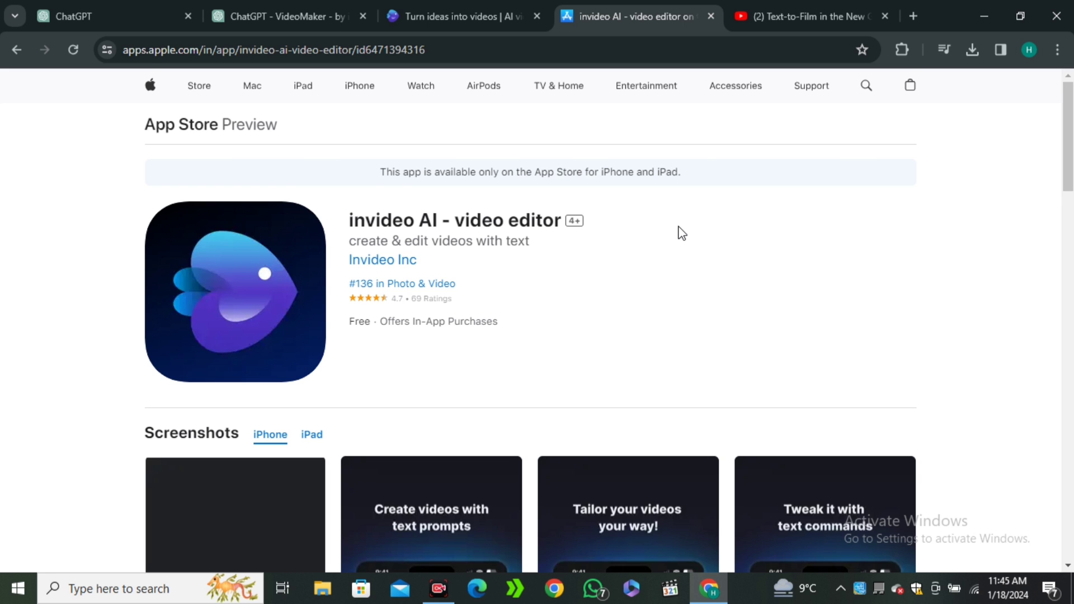
Scroll the invideo AI App Store listing down to its iPhone screenshots
scroll(678, 227, down, 4)
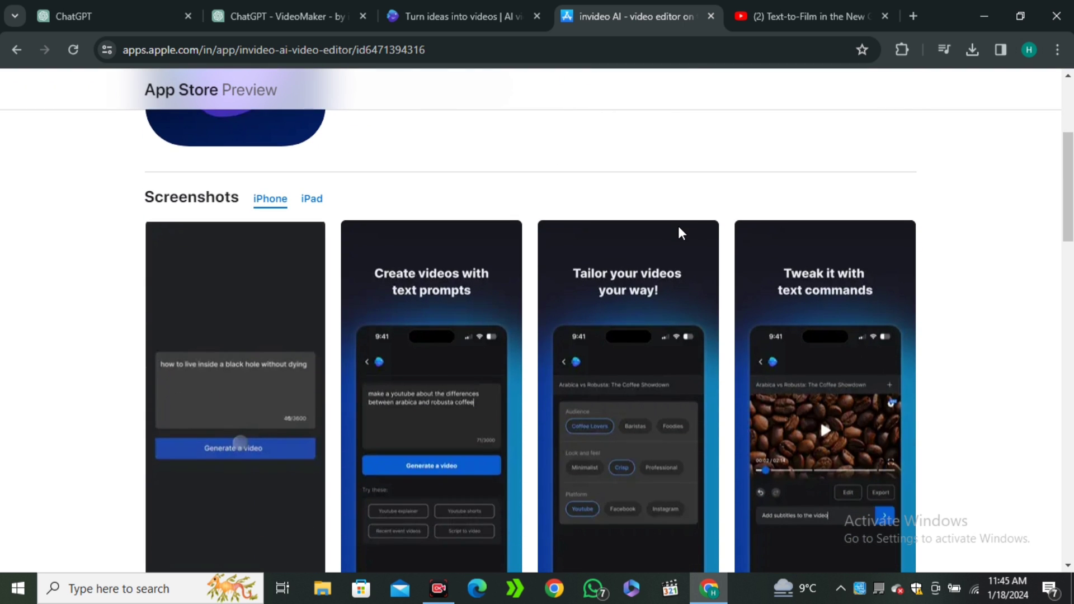
scroll(681, 233, down, 1)
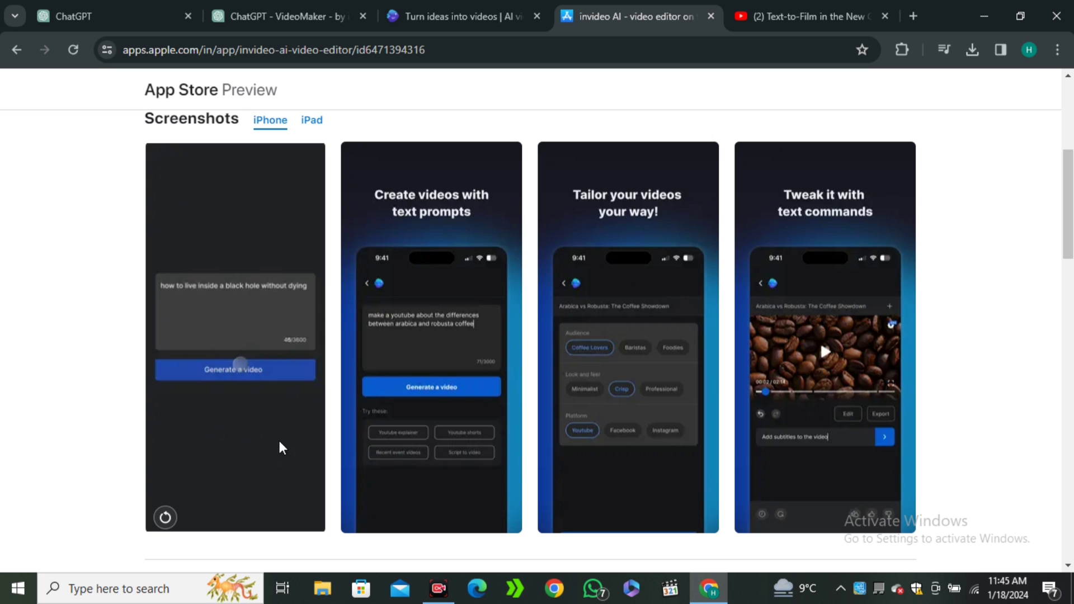